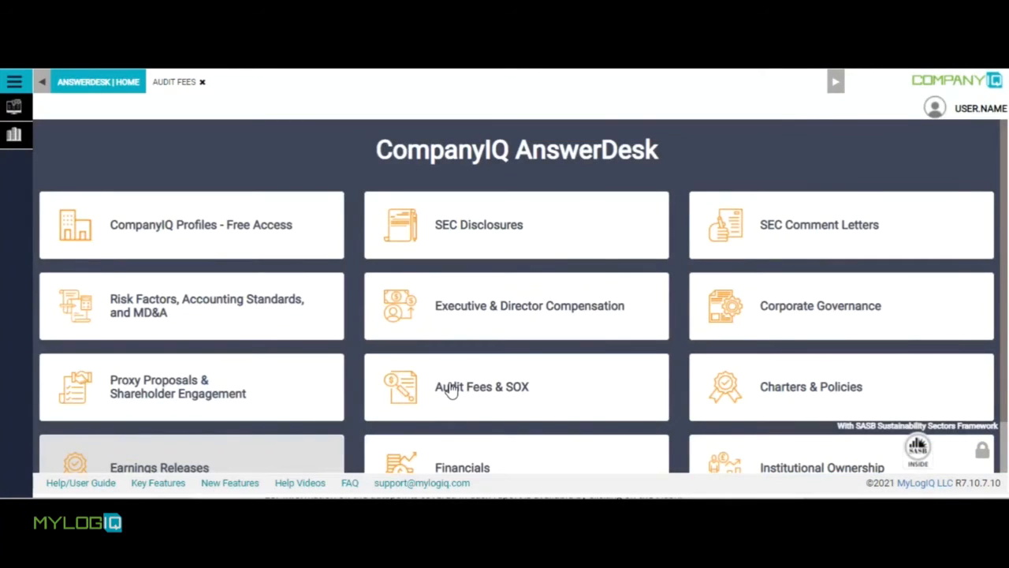
Open the Audit Fees & SOX search and review its date, company, index and SASB sector criteria and company filters.
click(451, 391)
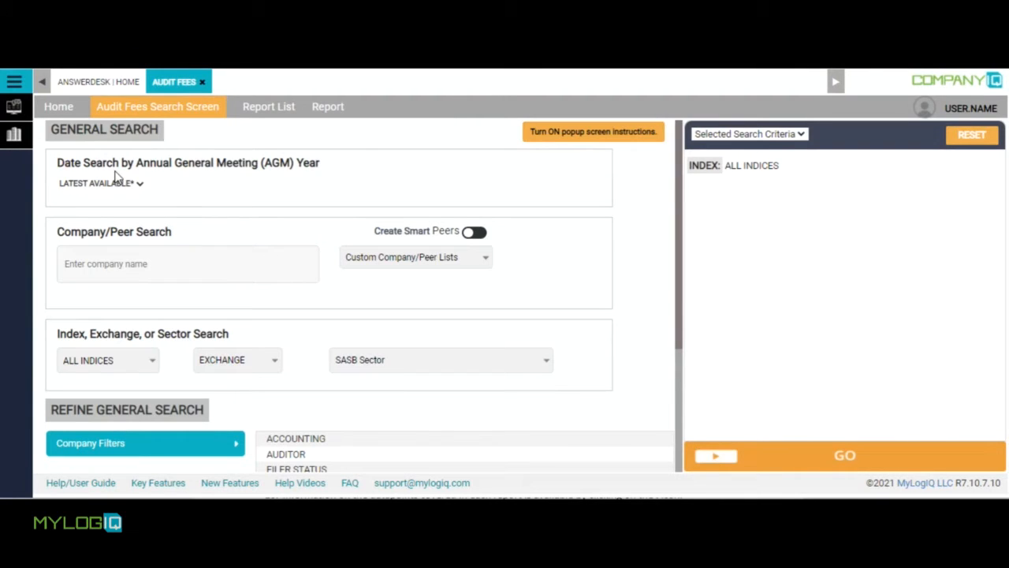
click(140, 185)
click(141, 187)
click(140, 260)
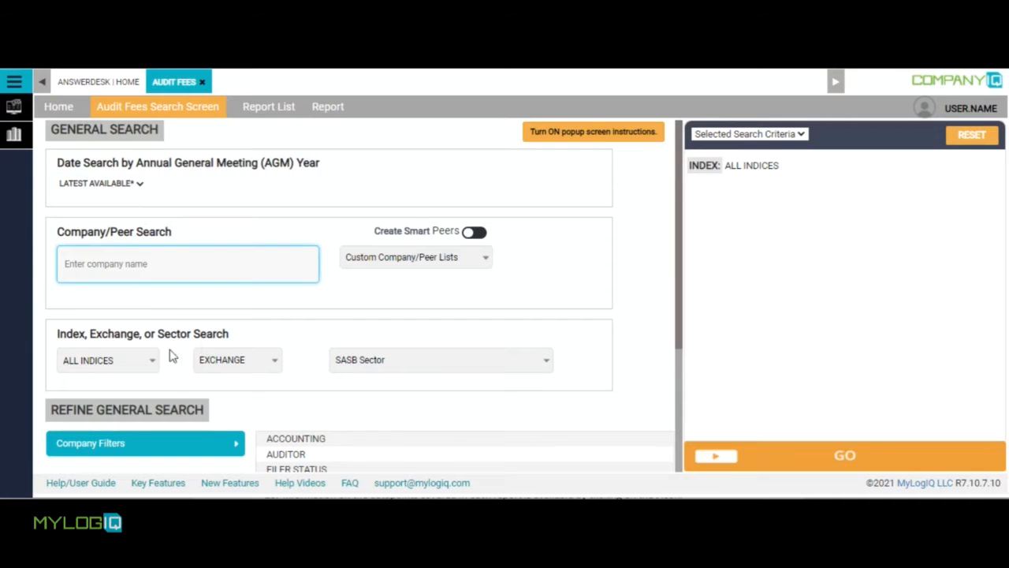
click(134, 361)
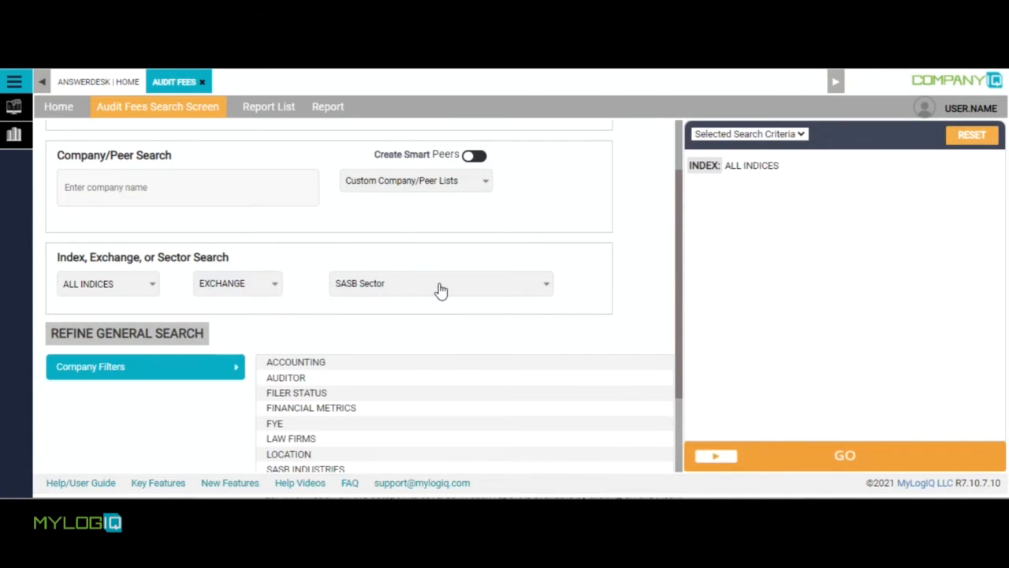
click(441, 288)
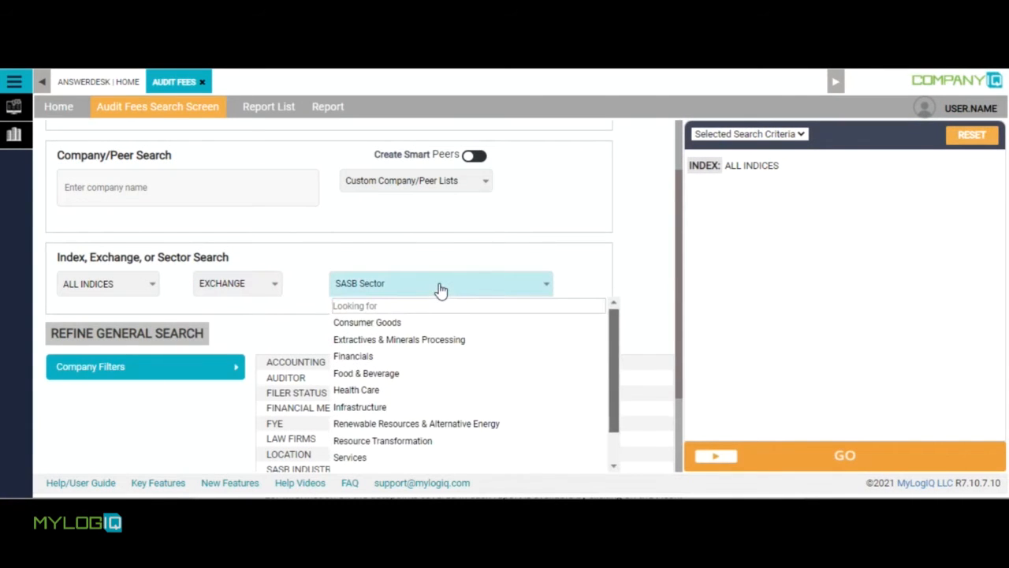
click(438, 289)
drag(680, 308, 676, 378)
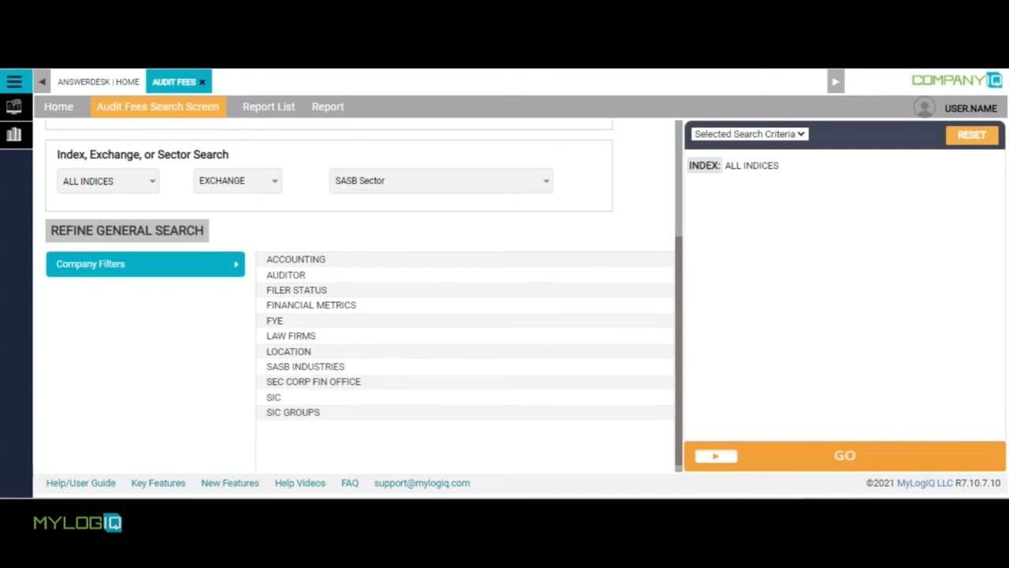
Run the search for all indices and open the Audit Fee Analysis report after checking its list of data points.
click(820, 455)
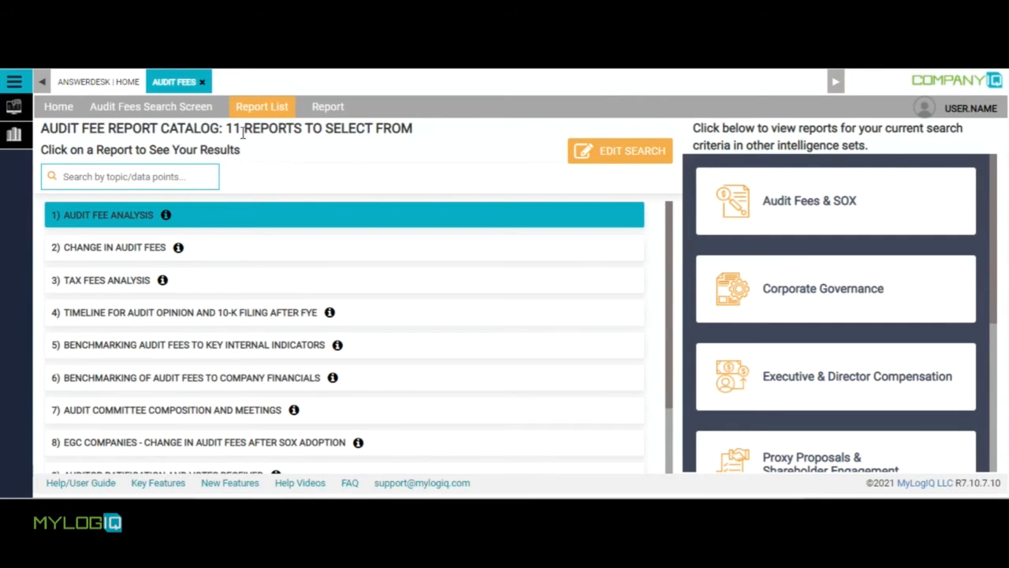
click(166, 215)
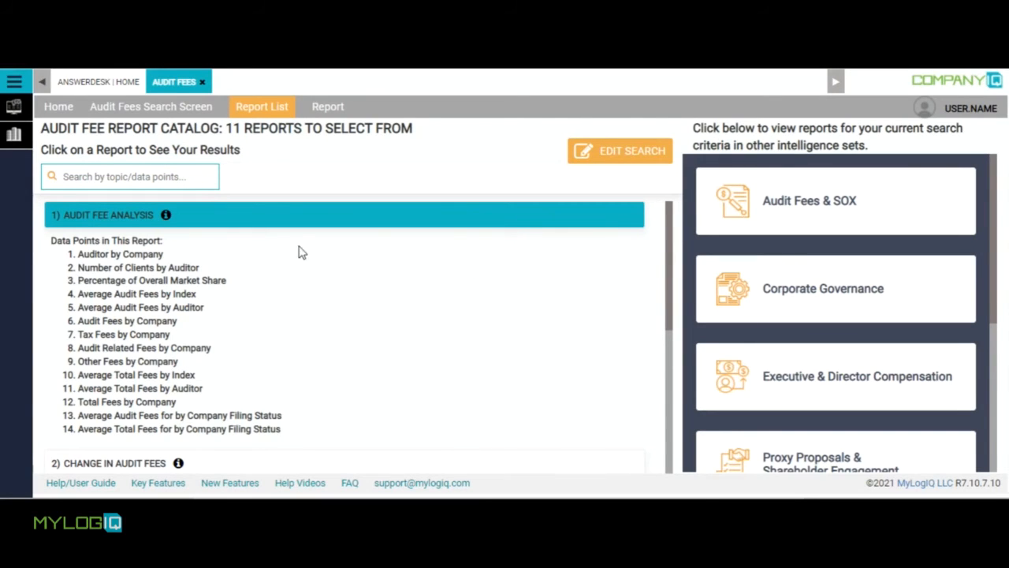
click(118, 223)
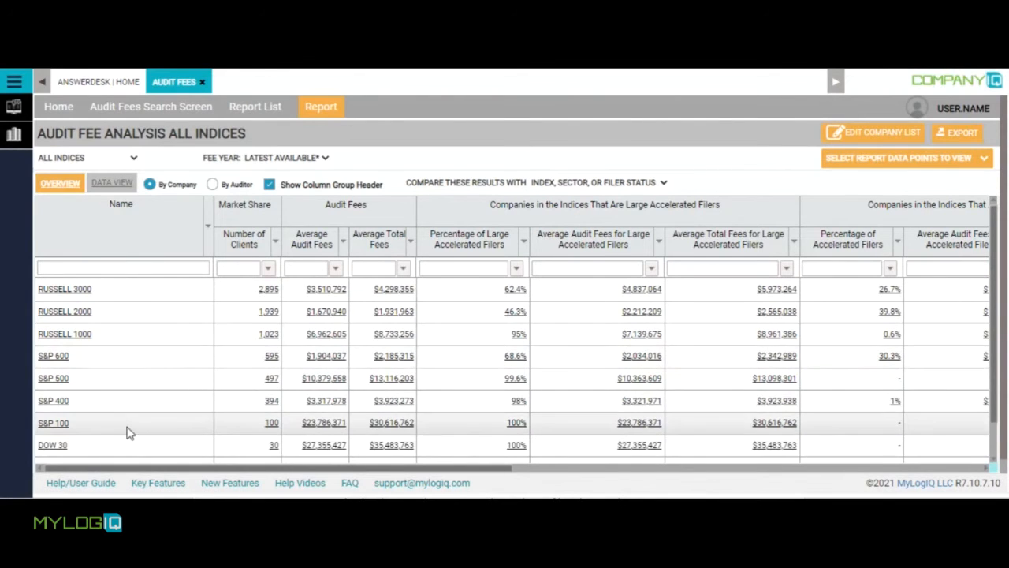
Review the report's index, sector, filer and exchange choices and the options for comparing the results.
click(133, 160)
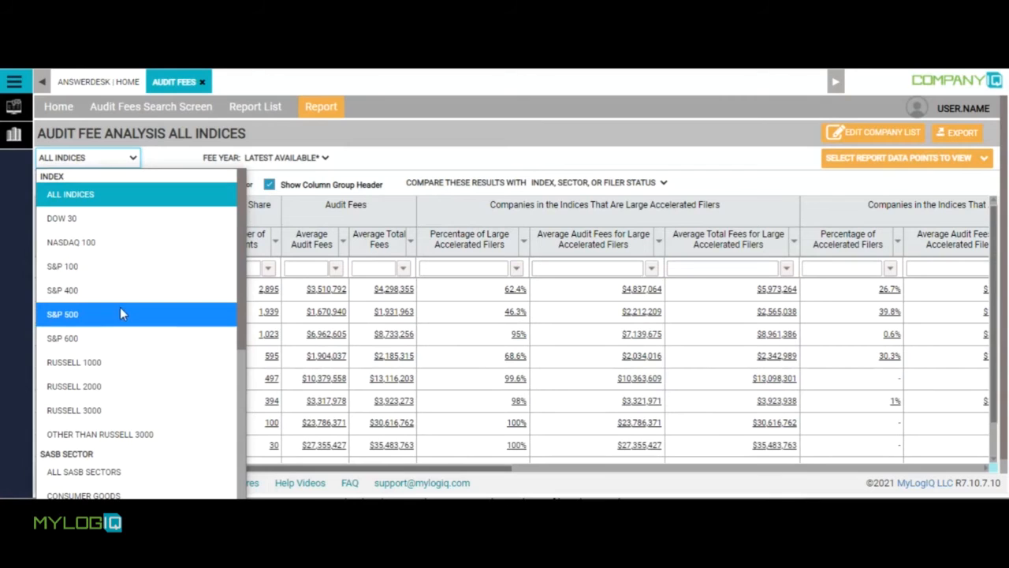
drag(238, 299, 244, 513)
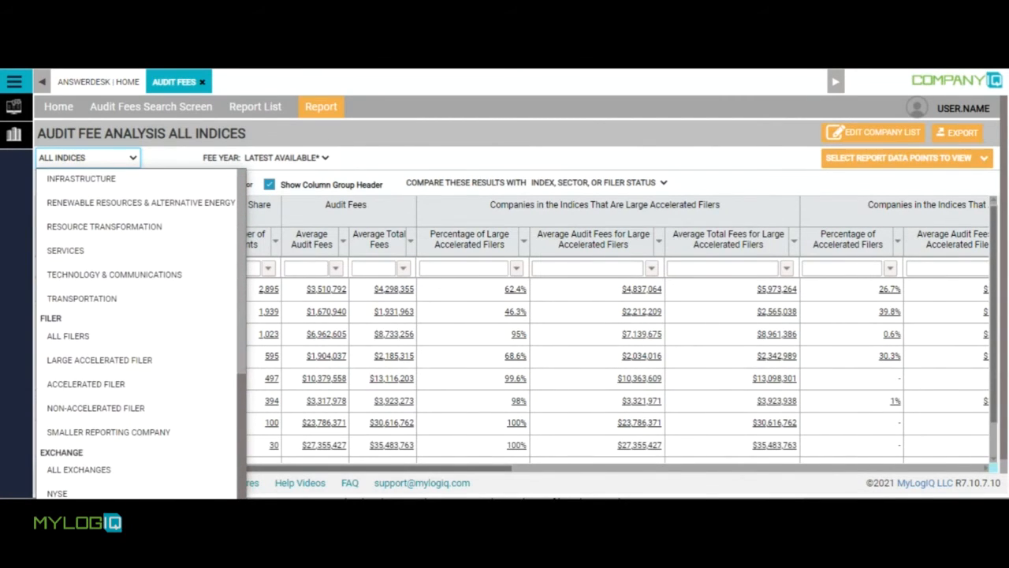
click(231, 175)
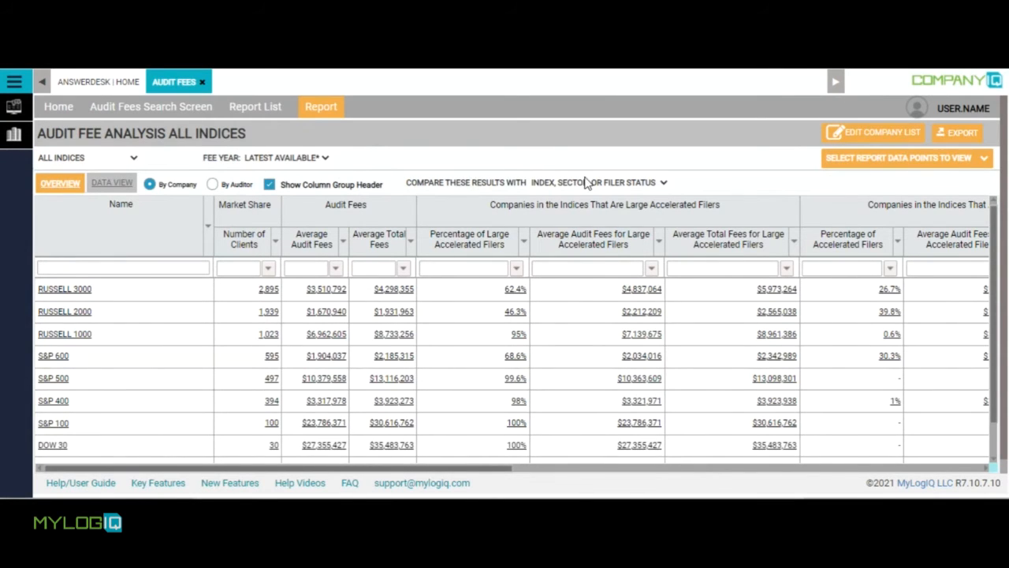
click(662, 184)
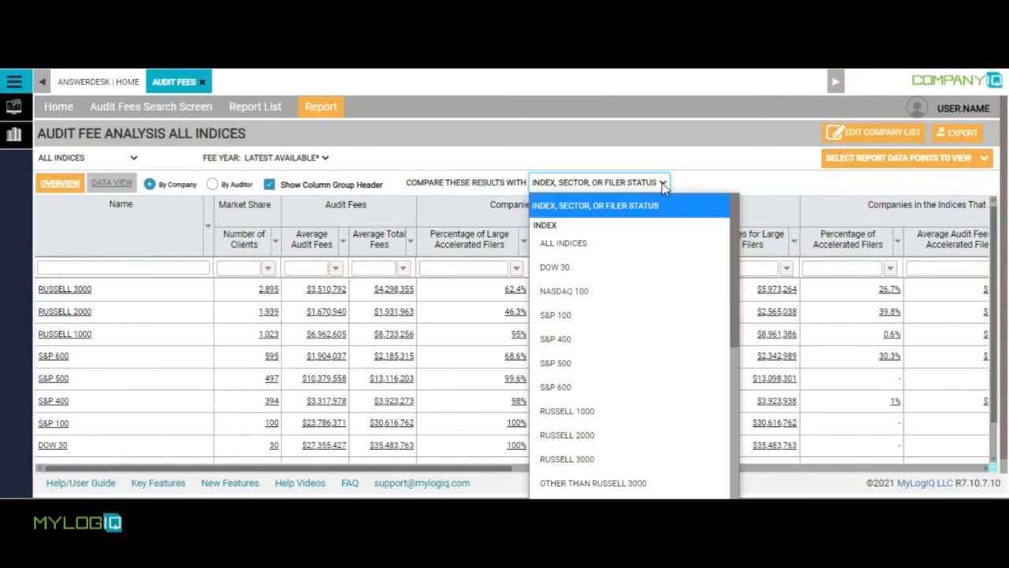
click(630, 251)
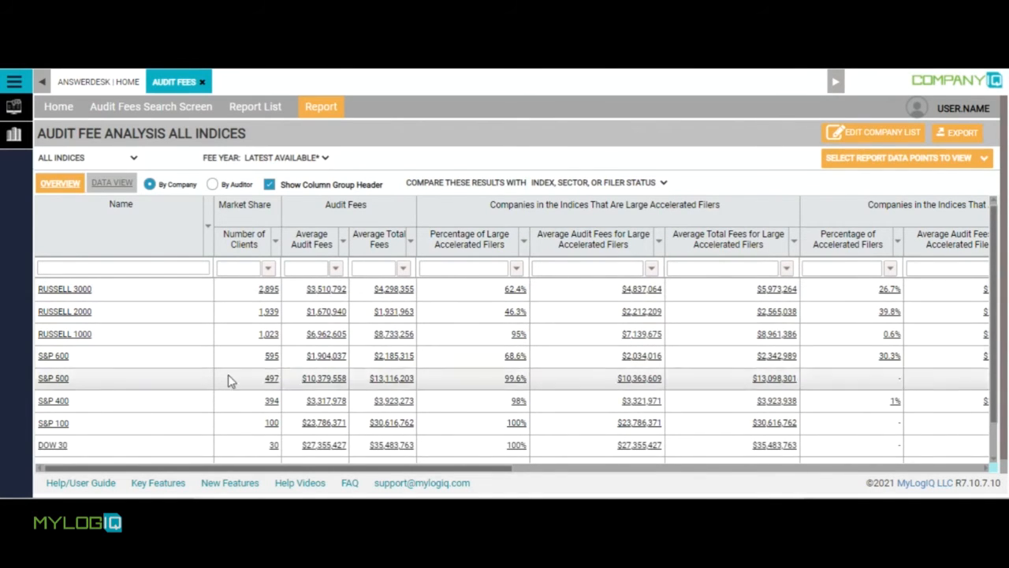
Show the underlying company data for the DOW 30 number of clients and open Apple Inc's source document.
click(274, 446)
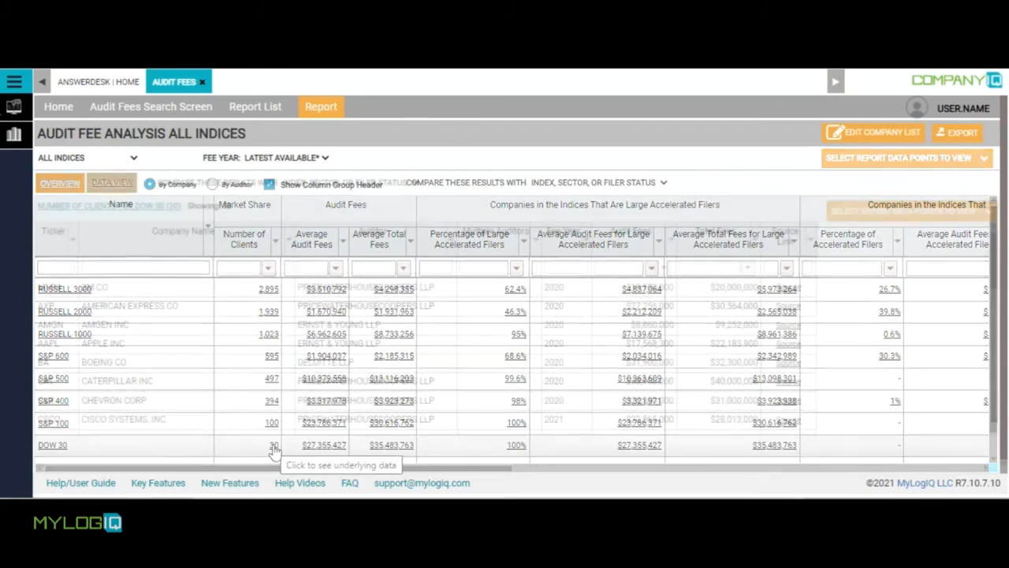
click(51, 183)
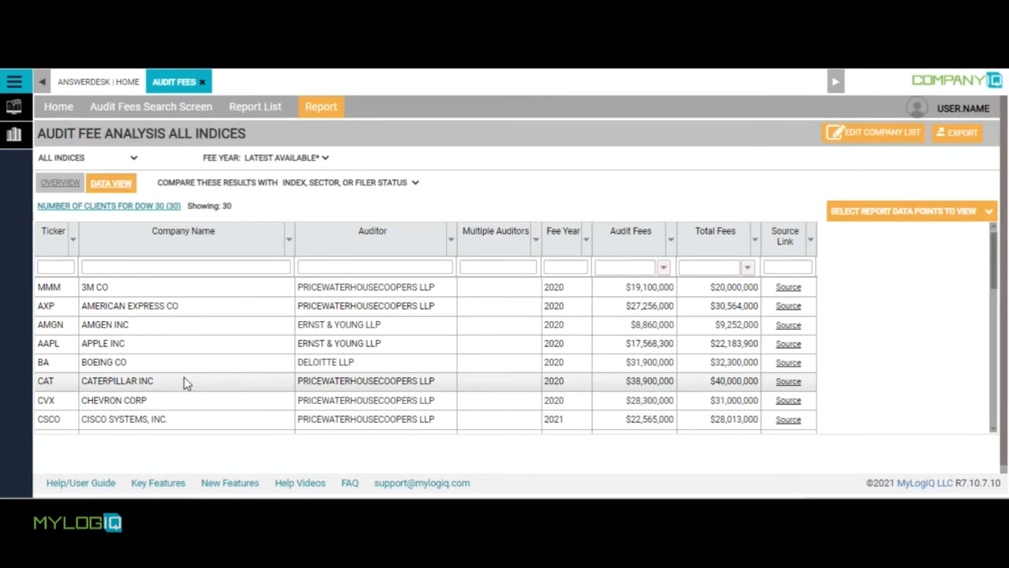
click(789, 347)
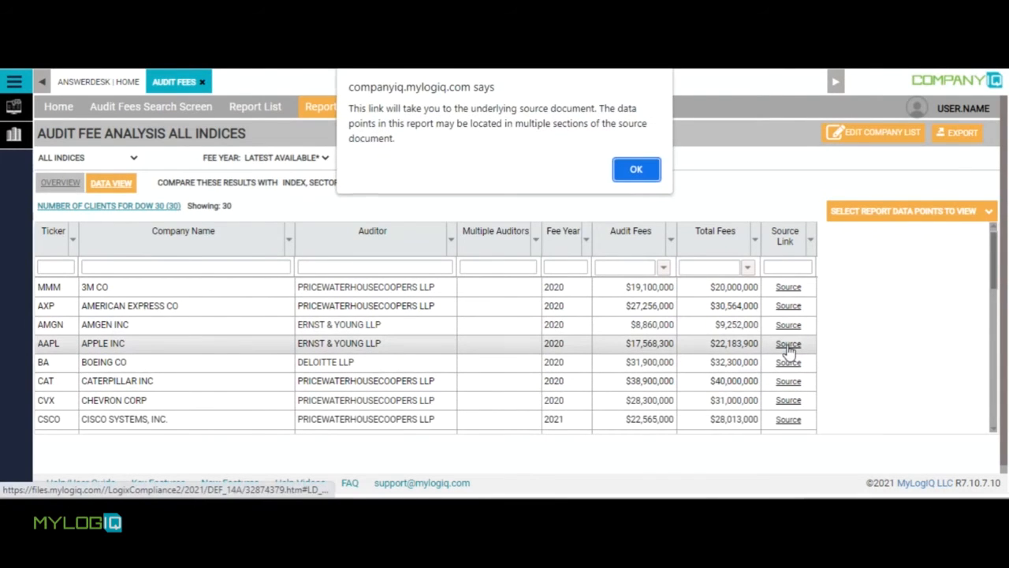
click(636, 170)
Return to the report overview and review the sorting and filter condition options of the Number of Clients column.
click(68, 186)
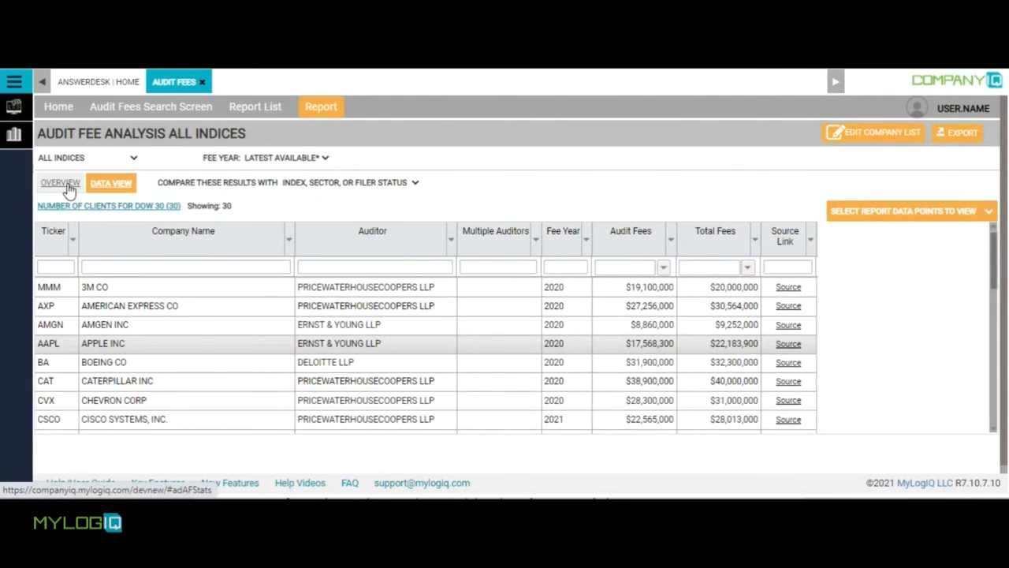
click(67, 187)
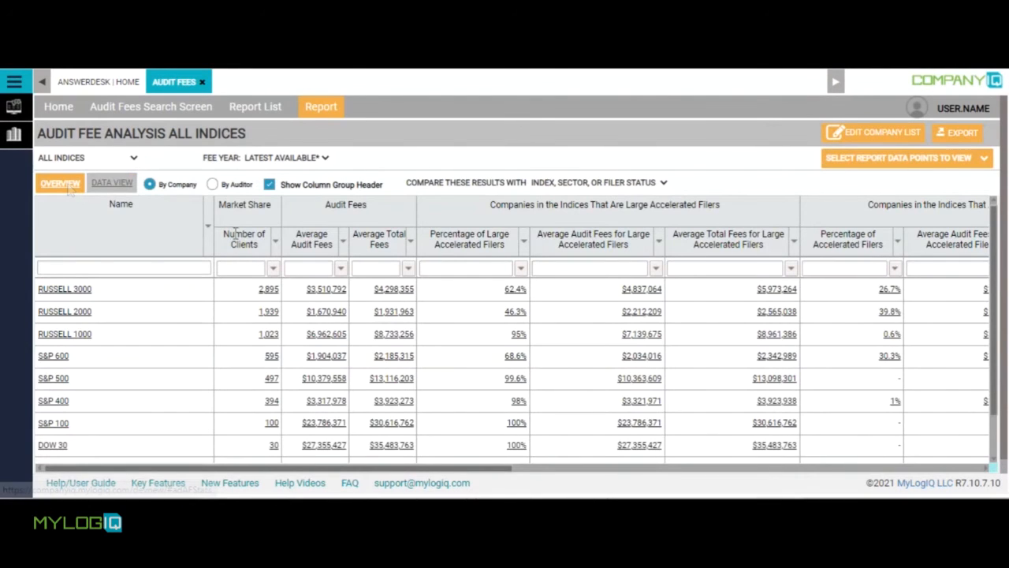
click(275, 241)
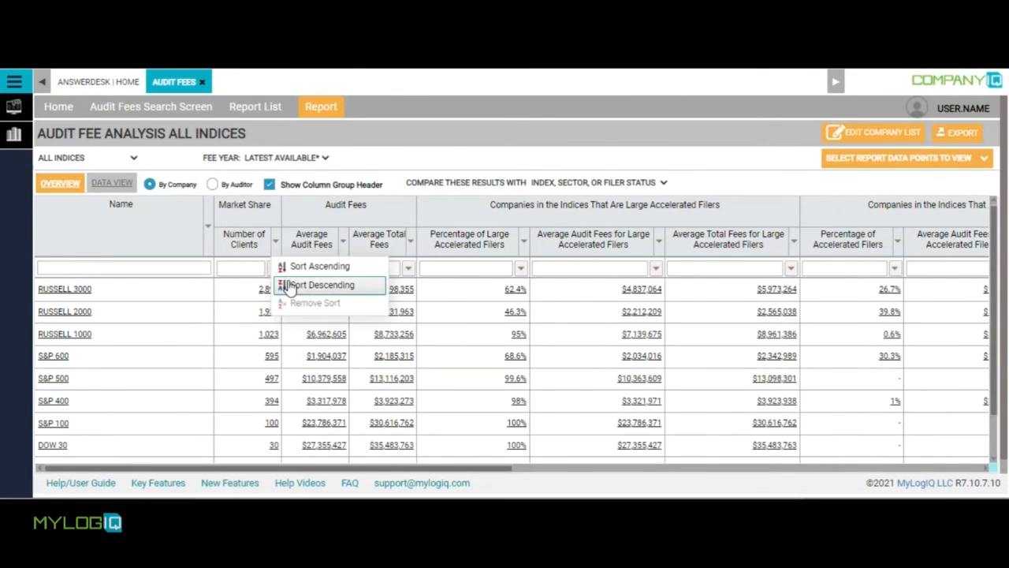
click(251, 266)
click(272, 269)
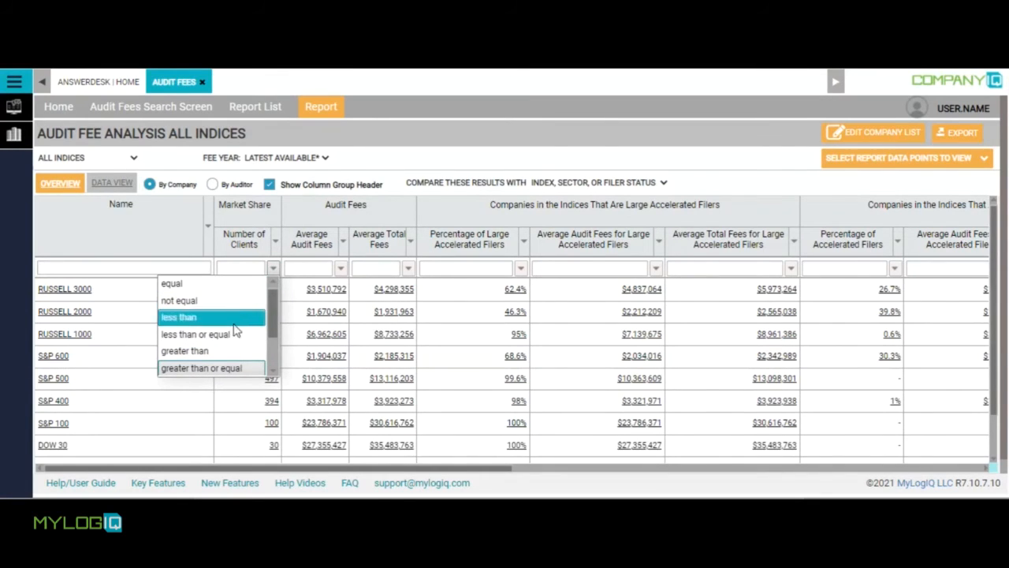
click(243, 268)
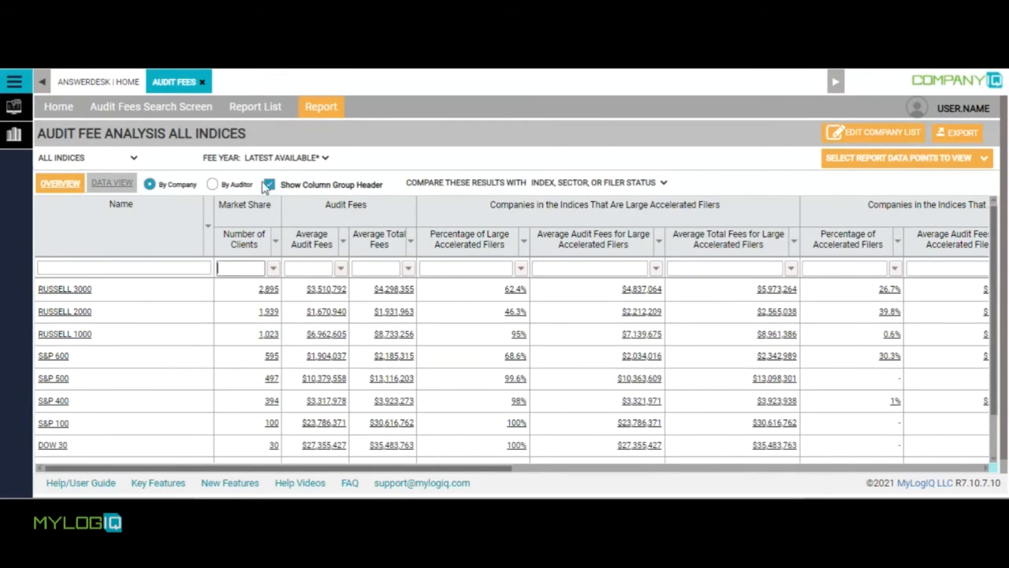
Review the fee years available for the report and the data points that can be selected as columns.
click(302, 158)
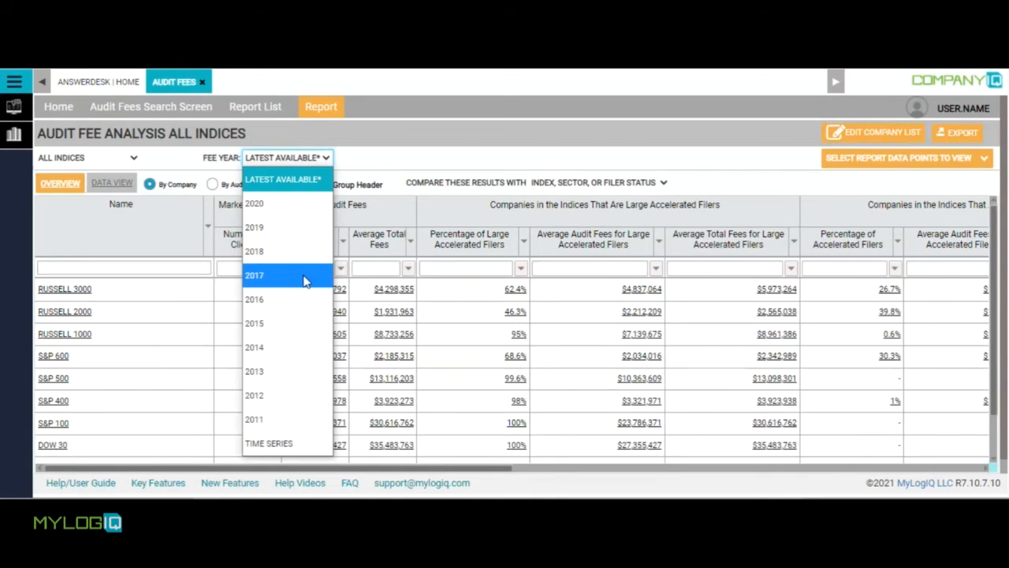
click(394, 167)
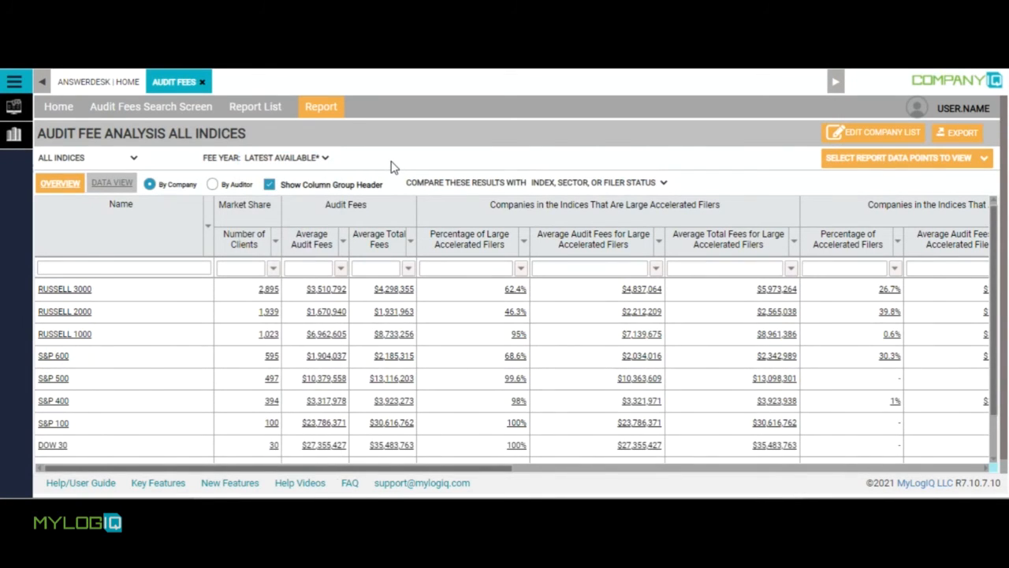
click(985, 161)
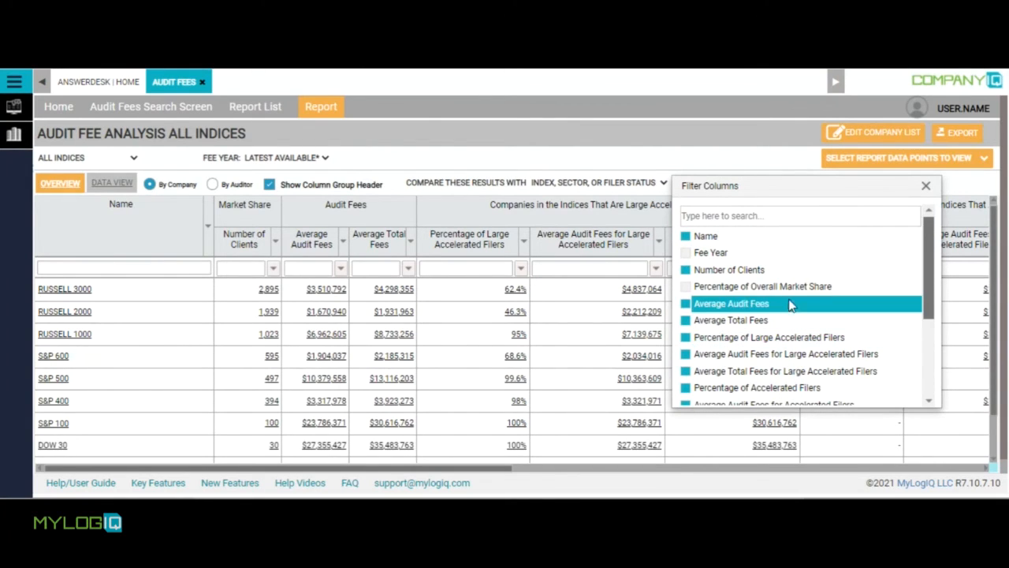
click(925, 186)
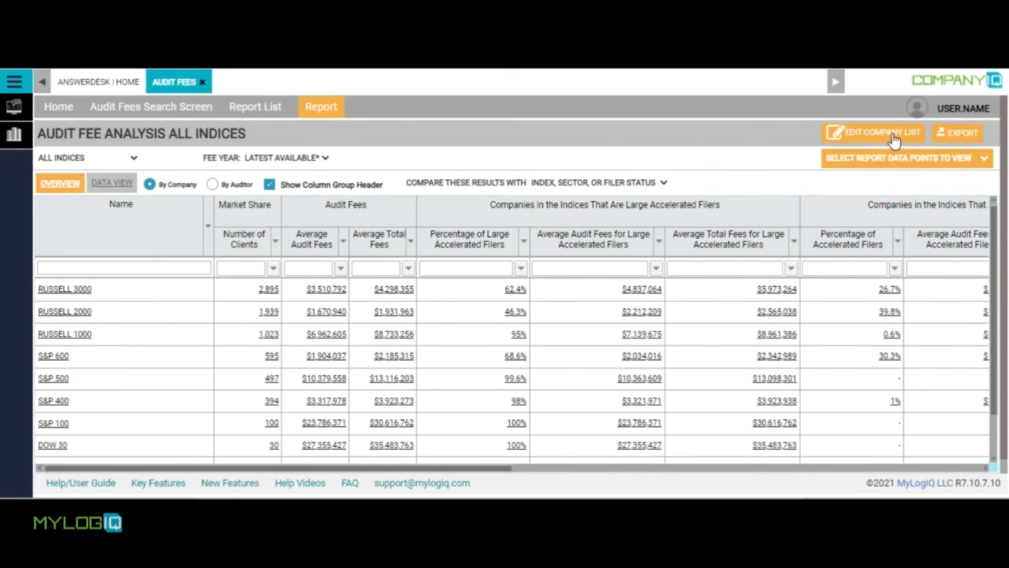
Consult the conditions and additional notes for the results, and check the Excel export options without downloading the report.
scroll(552, 315, down, 2)
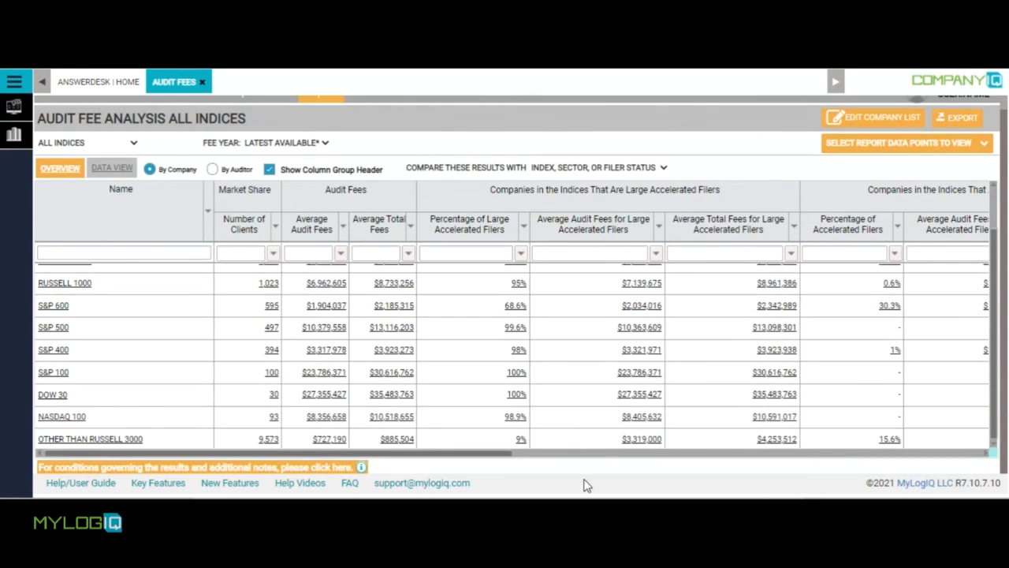
click(352, 468)
click(960, 118)
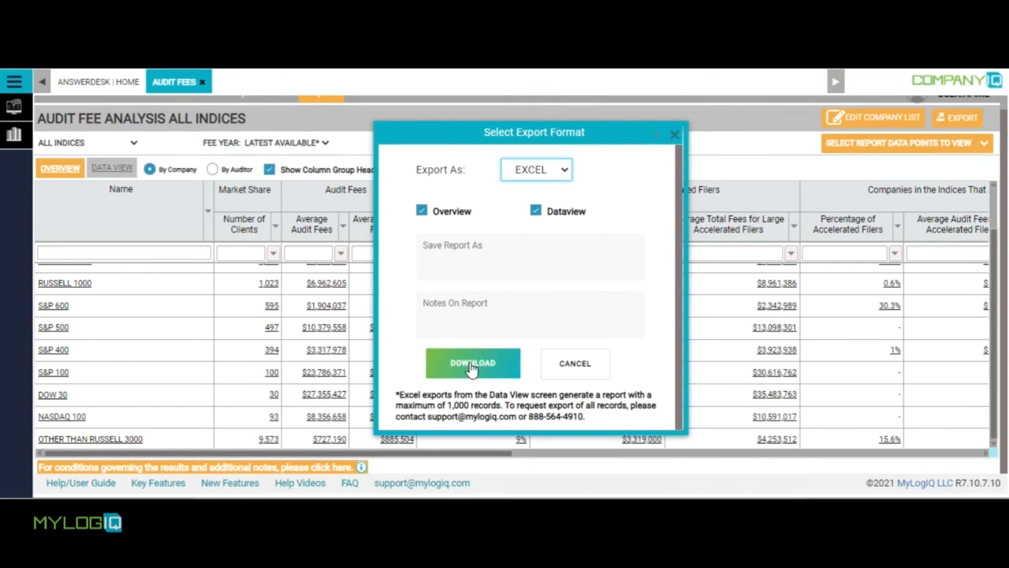
click(674, 135)
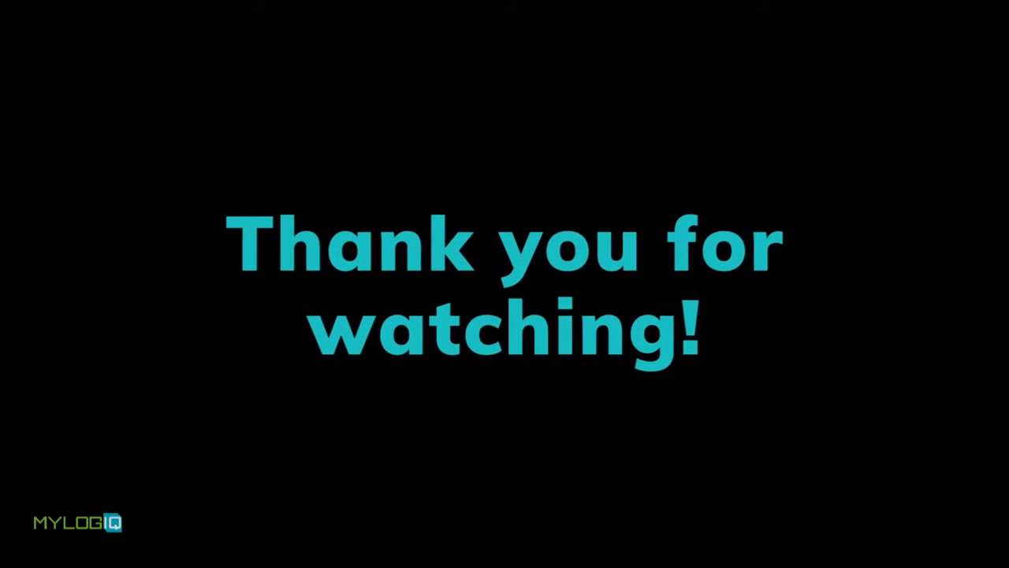